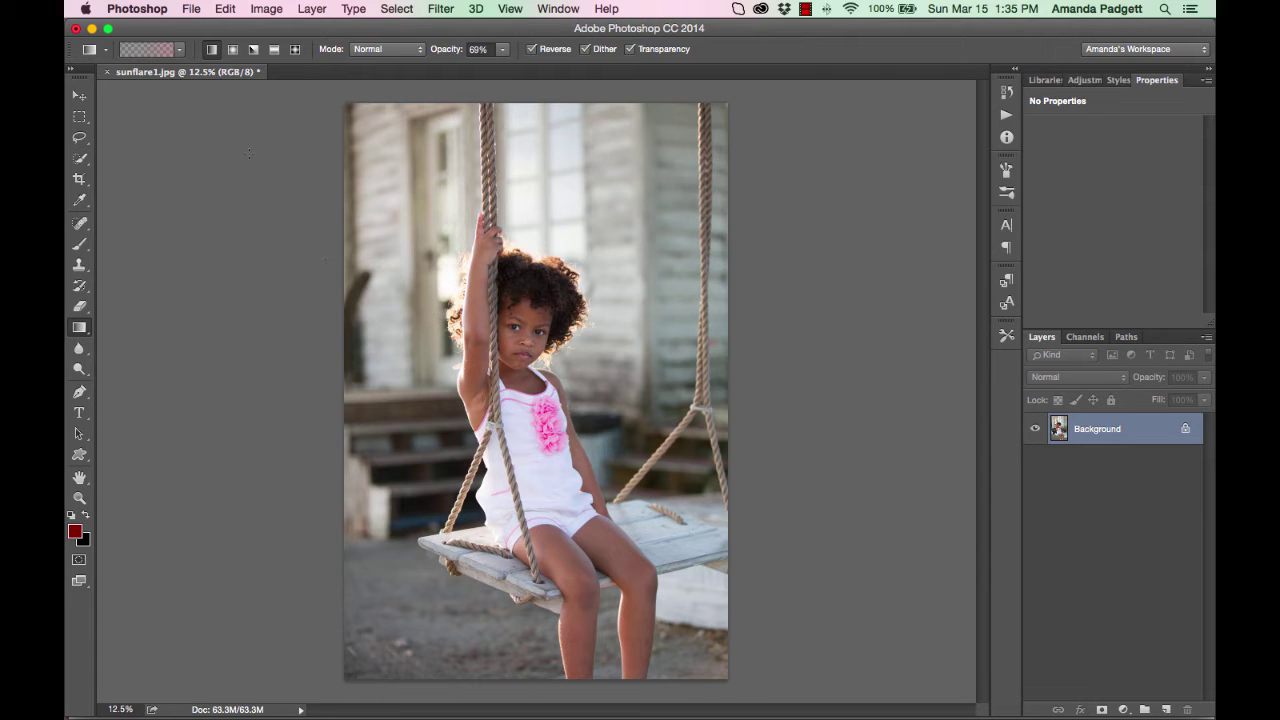
# Place mini-set2(screen).jpg from the Sun Flare Mini Set desktop folder as an embedded image on the photo
pyautogui.click(190, 9)
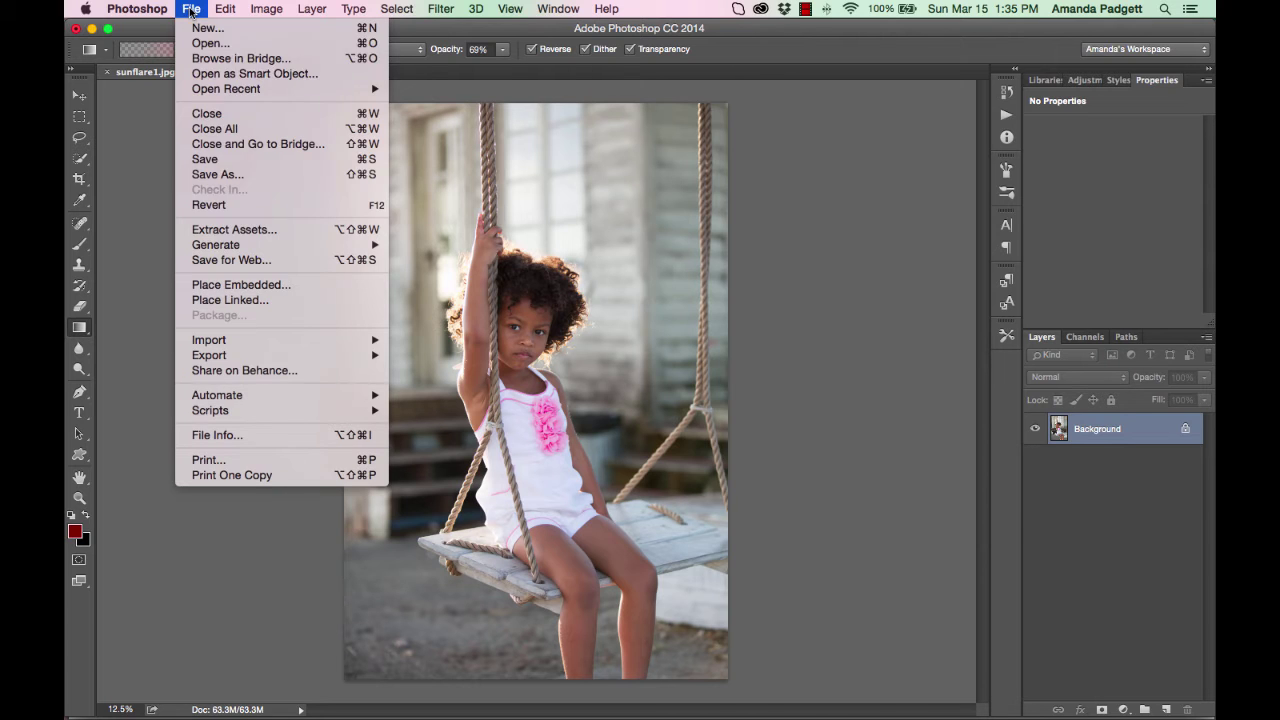
pyautogui.click(214, 287)
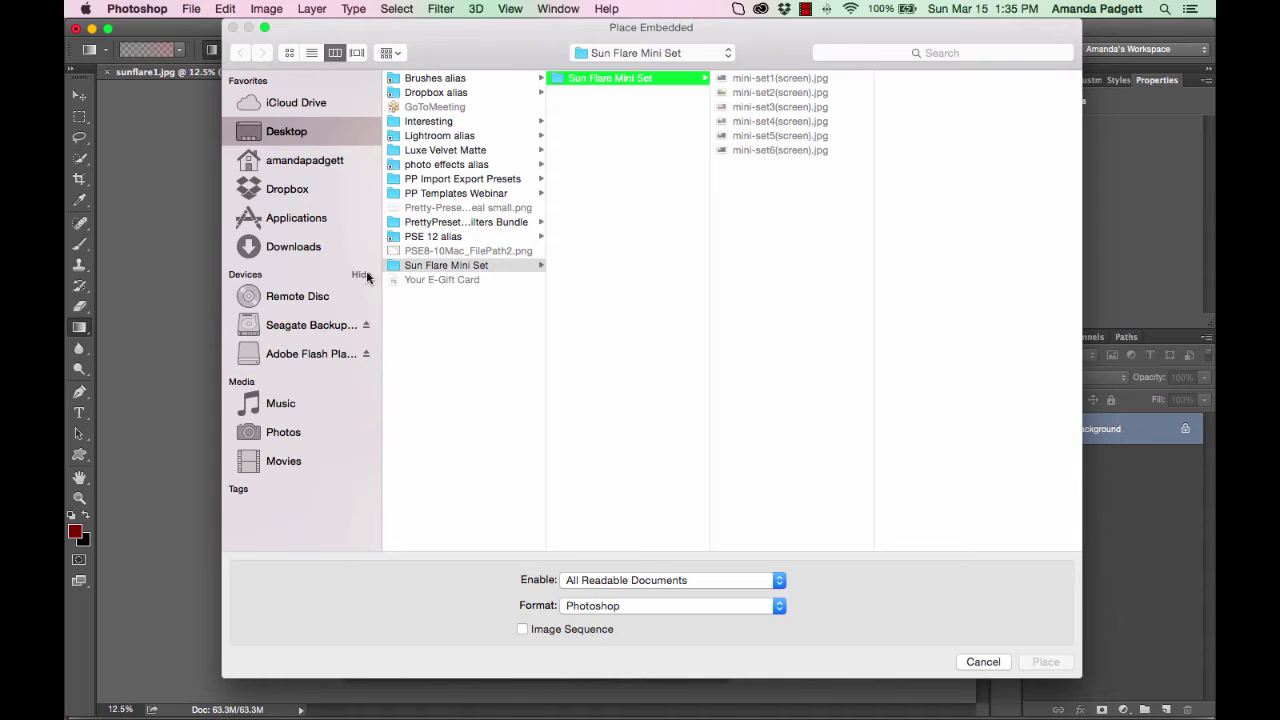
pyautogui.click(440, 270)
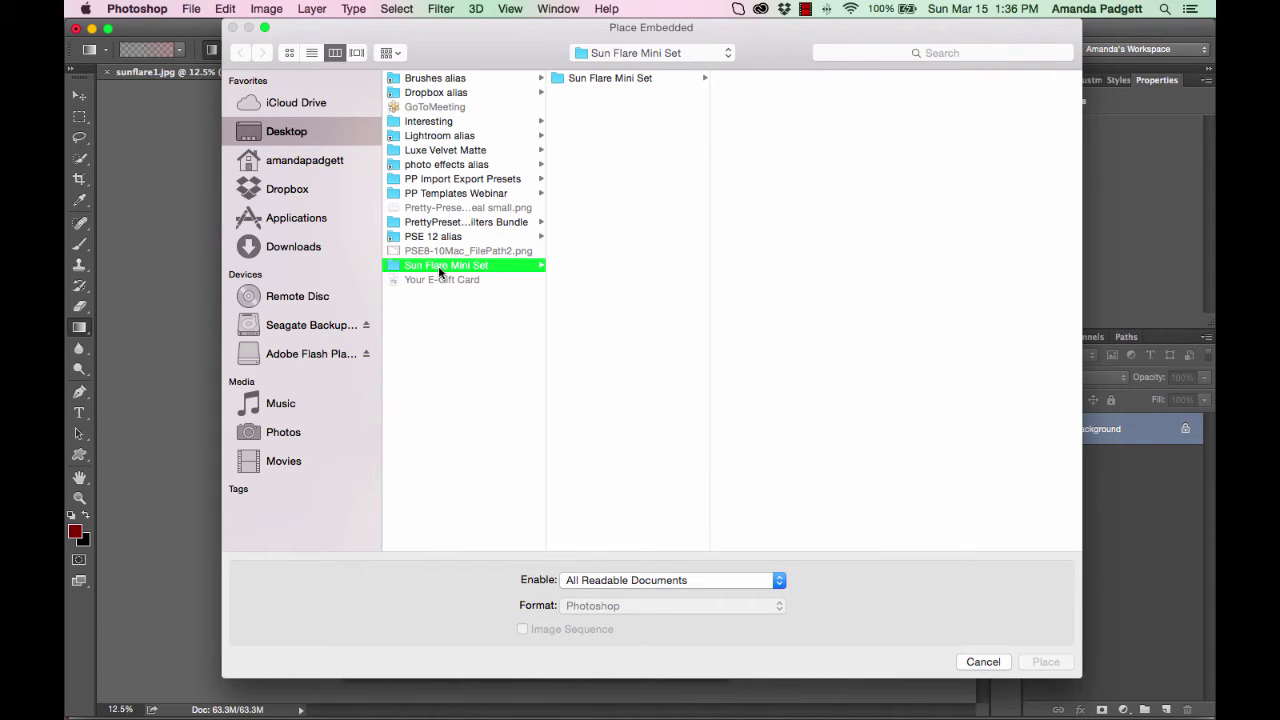
pyautogui.click(626, 82)
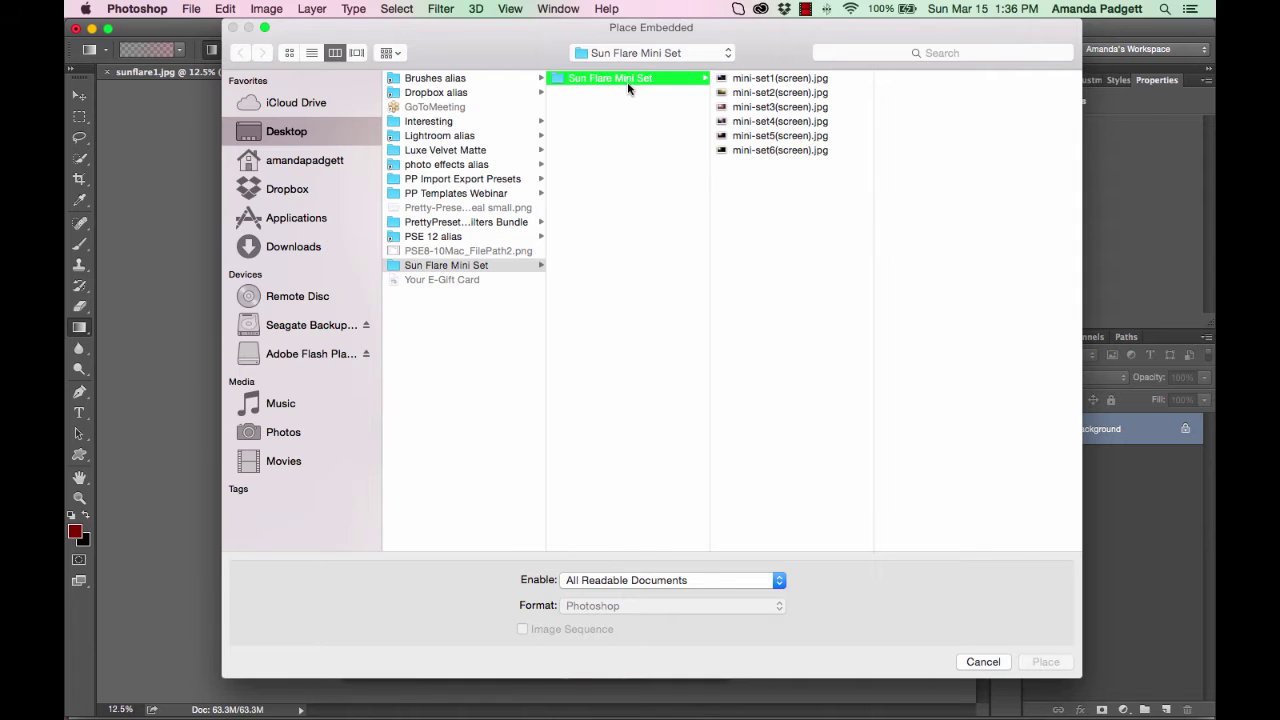
pyautogui.click(759, 122)
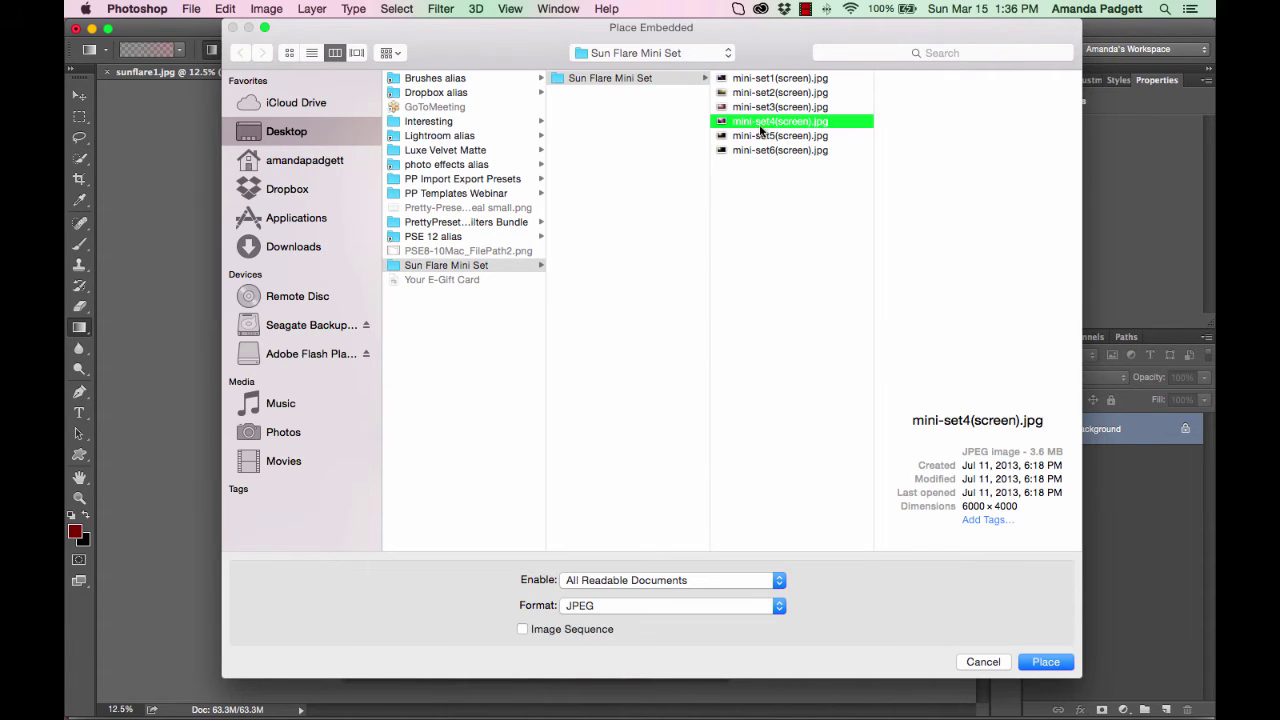
pyautogui.click(766, 151)
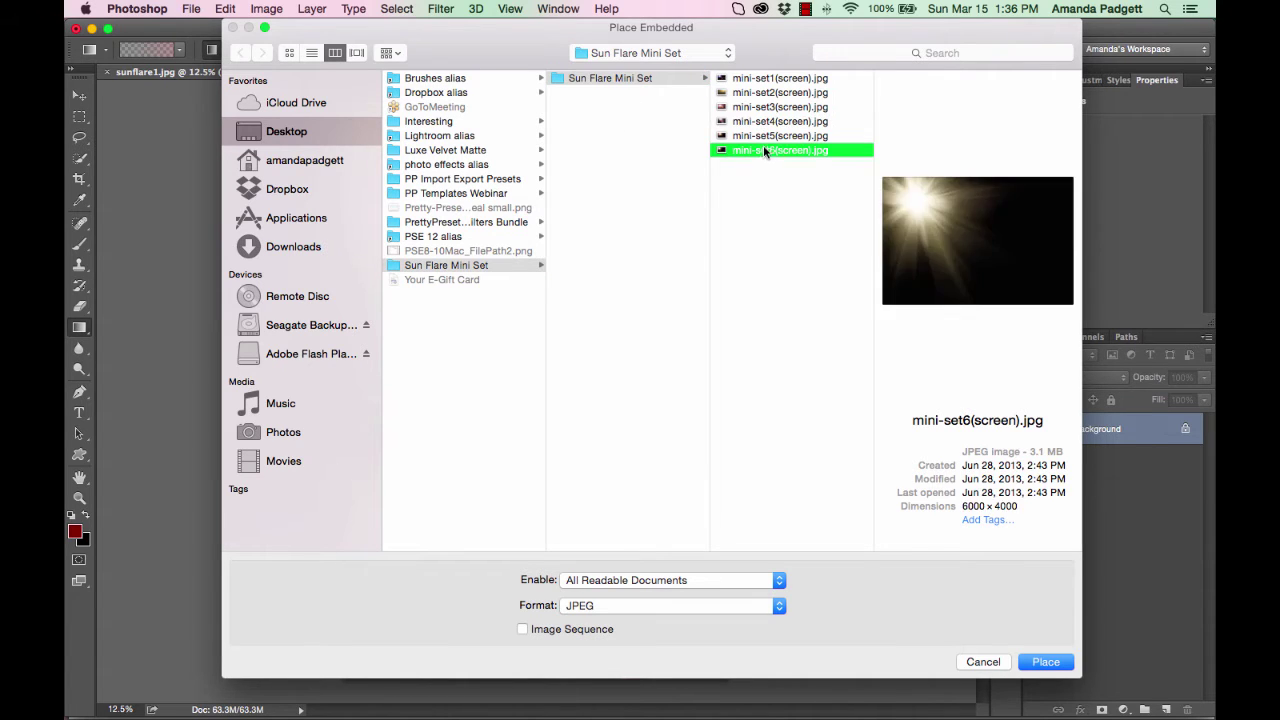
pyautogui.click(768, 138)
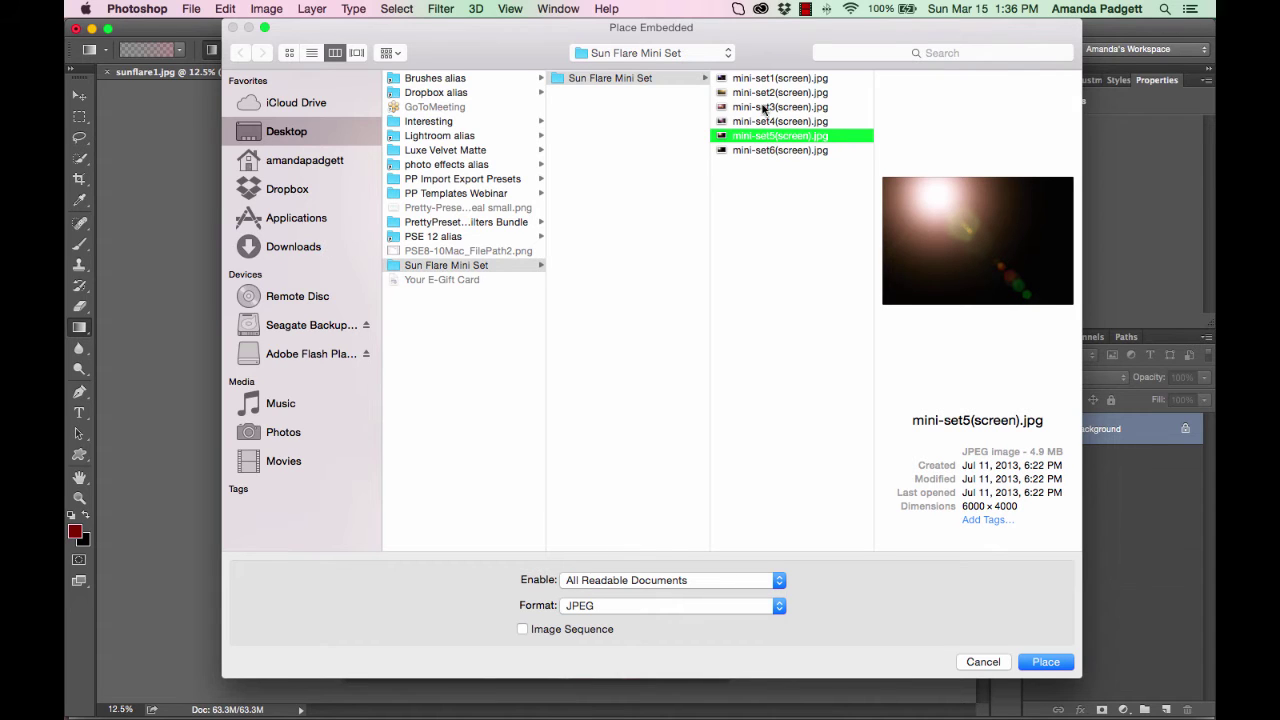
pyautogui.click(763, 96)
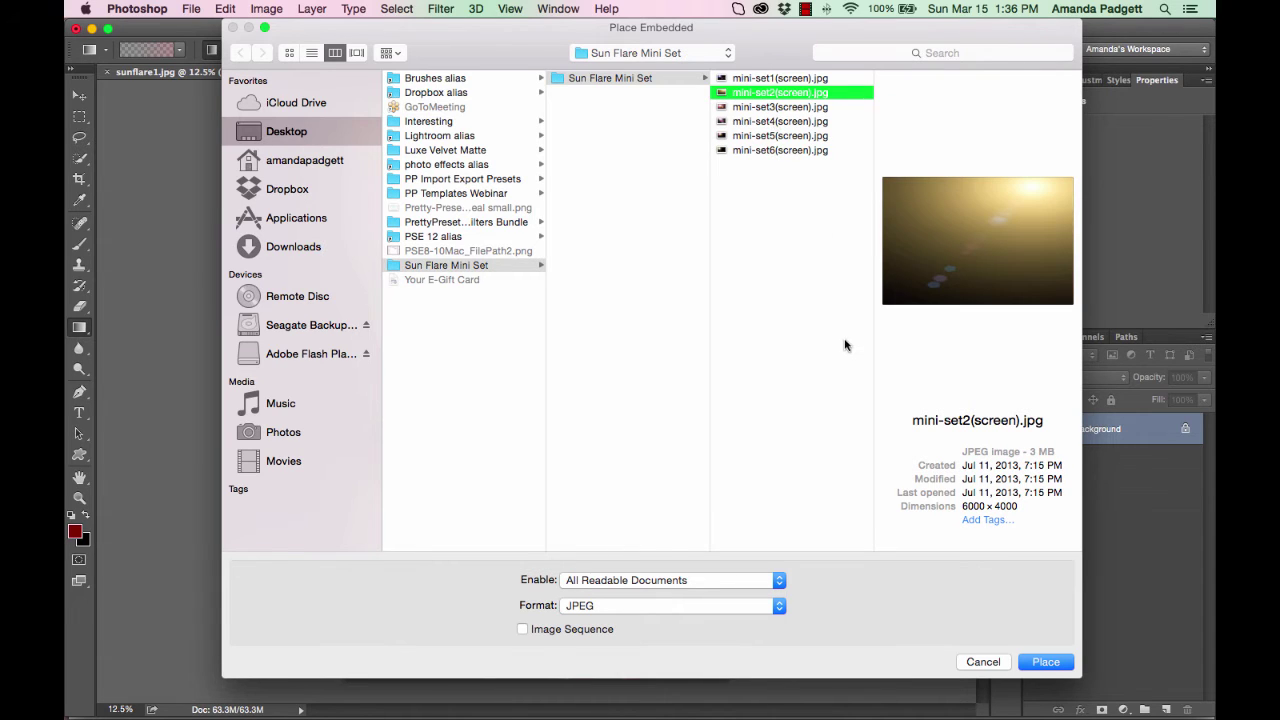
pyautogui.click(1046, 663)
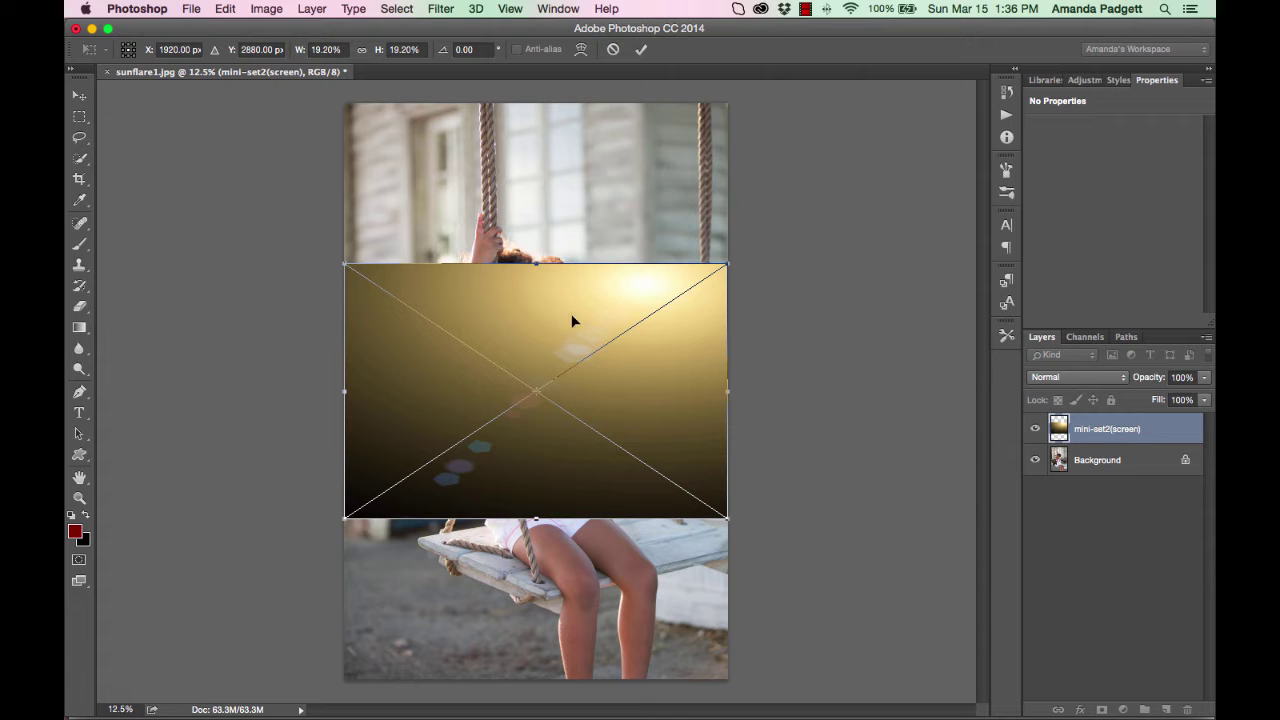
# Flip the placed flare horizontally and stretch it over the whole photo so the sun sits near the upper-left corner
pyautogui.moveTo(536, 264); pyautogui.dragTo(630, 448)
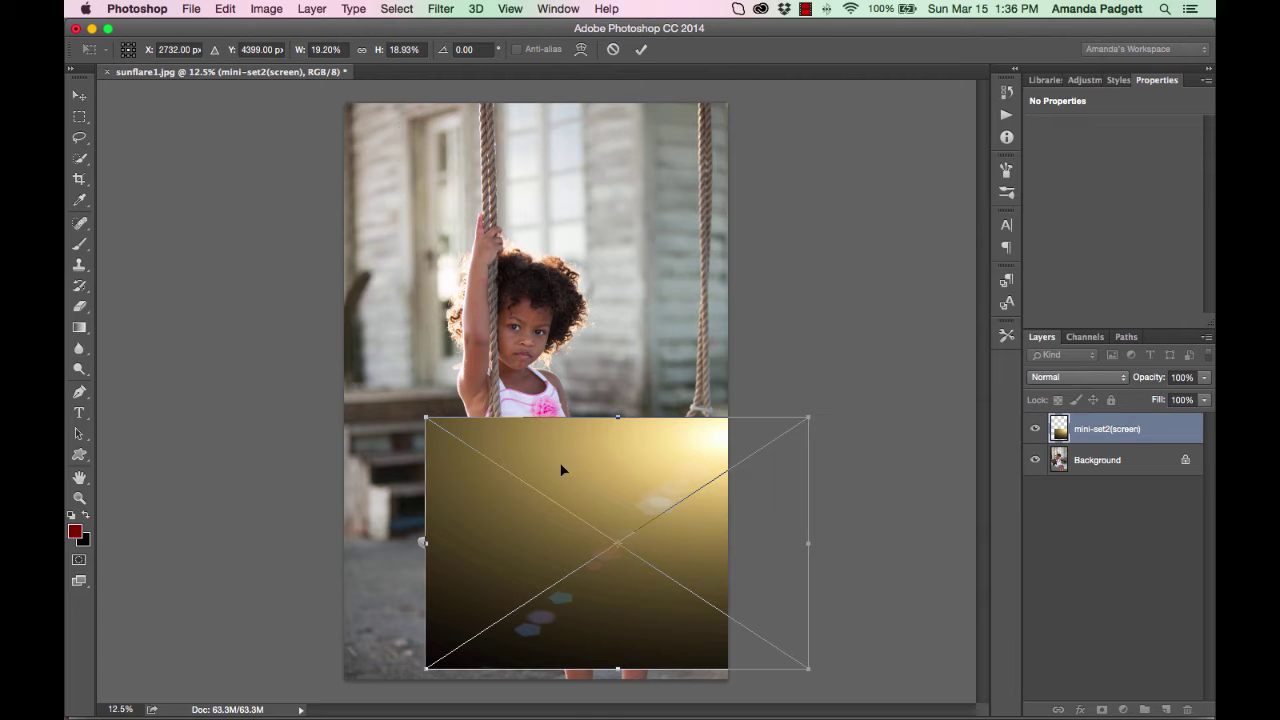
pyautogui.moveTo(591, 472); pyautogui.dragTo(520, 417)
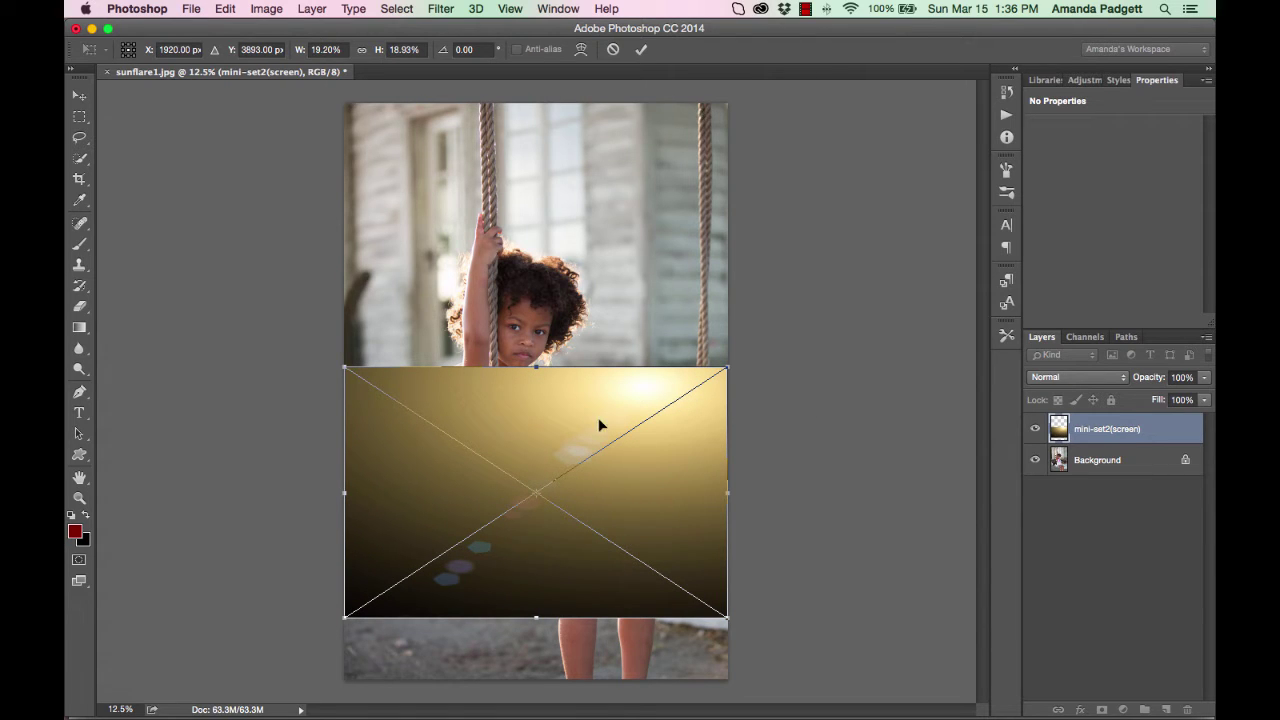
pyautogui.moveTo(600, 423); pyautogui.dragTo(681, 397)
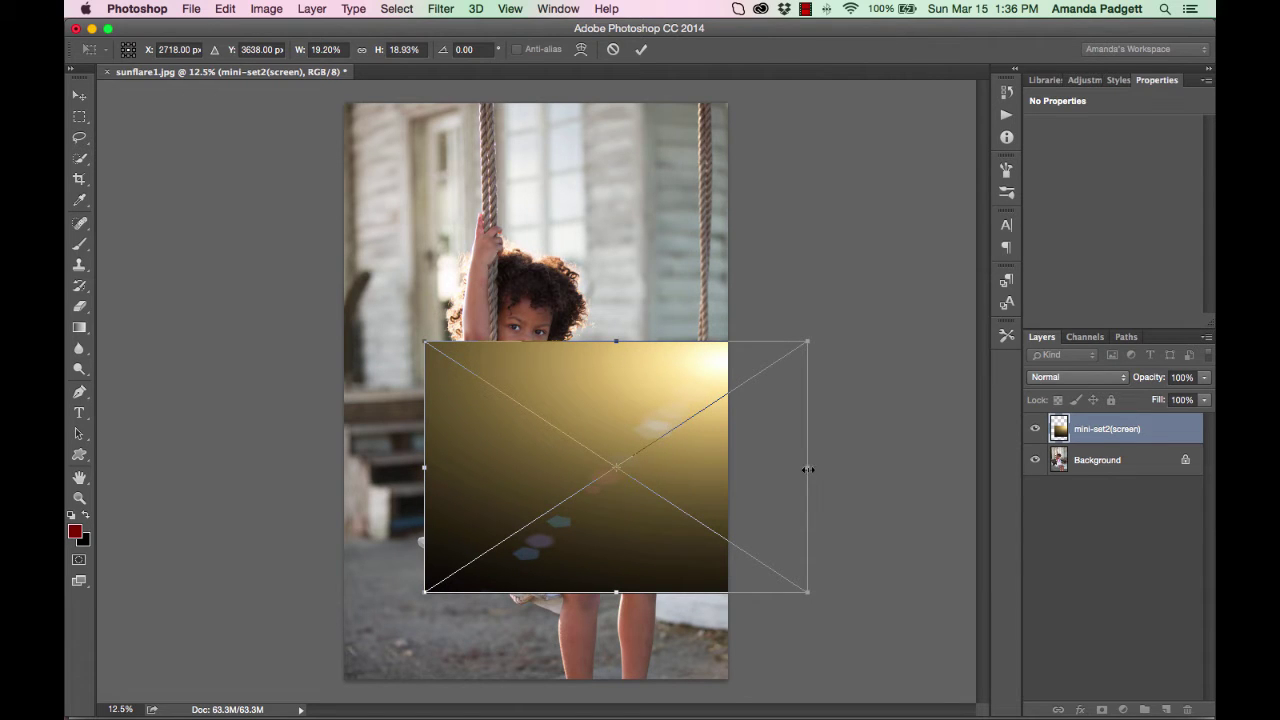
pyautogui.moveTo(808, 469); pyautogui.dragTo(231, 467)
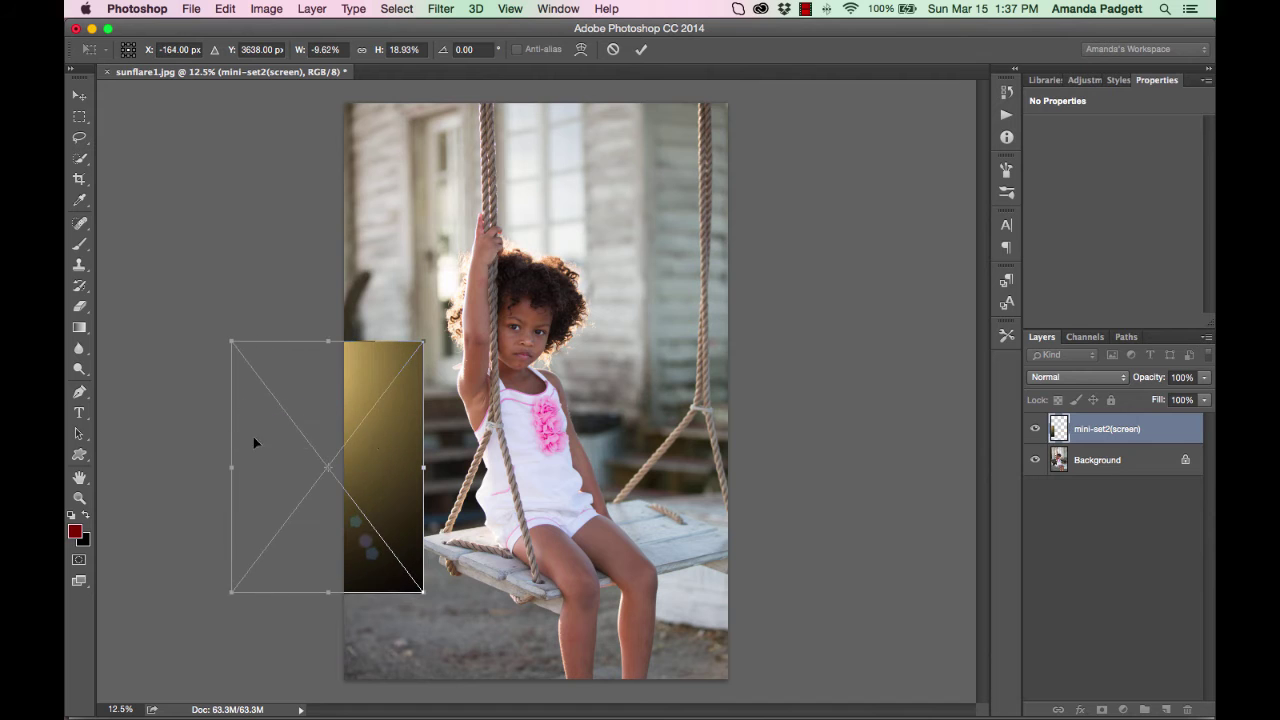
pyautogui.moveTo(378, 429); pyautogui.dragTo(485, 181)
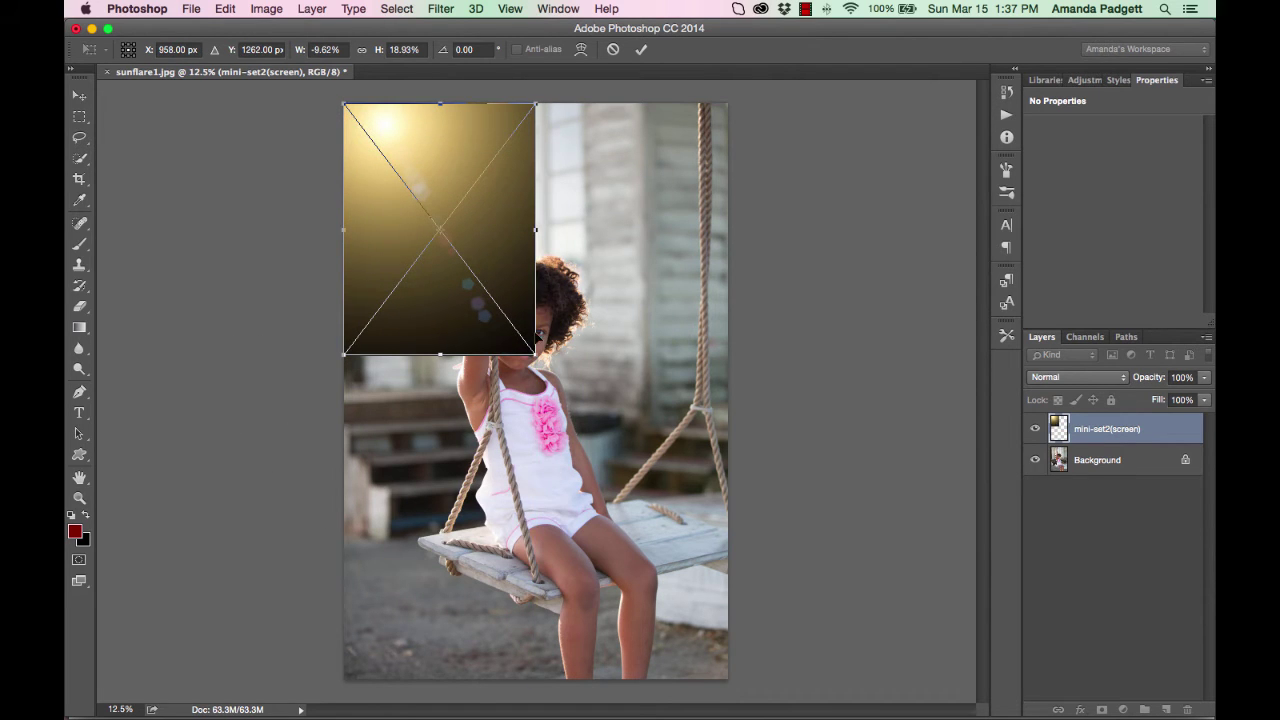
pyautogui.moveTo(535, 354); pyautogui.dragTo(721, 673)
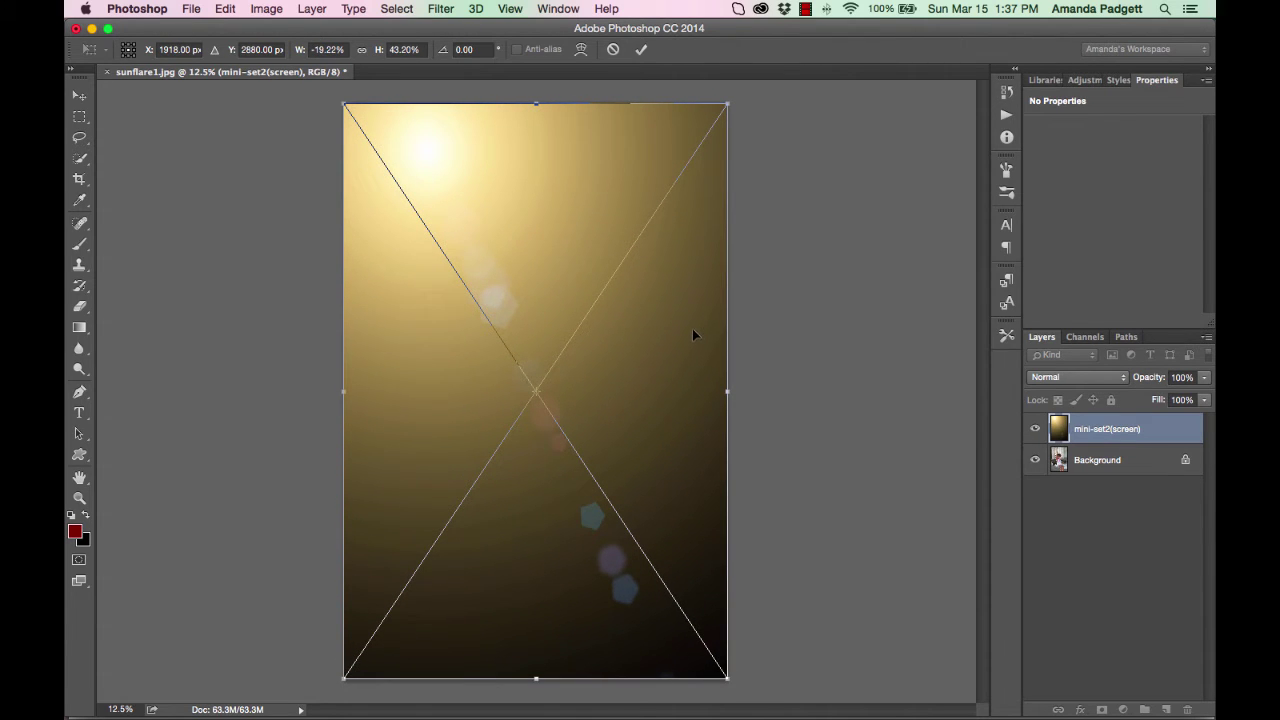
pyautogui.click(642, 52)
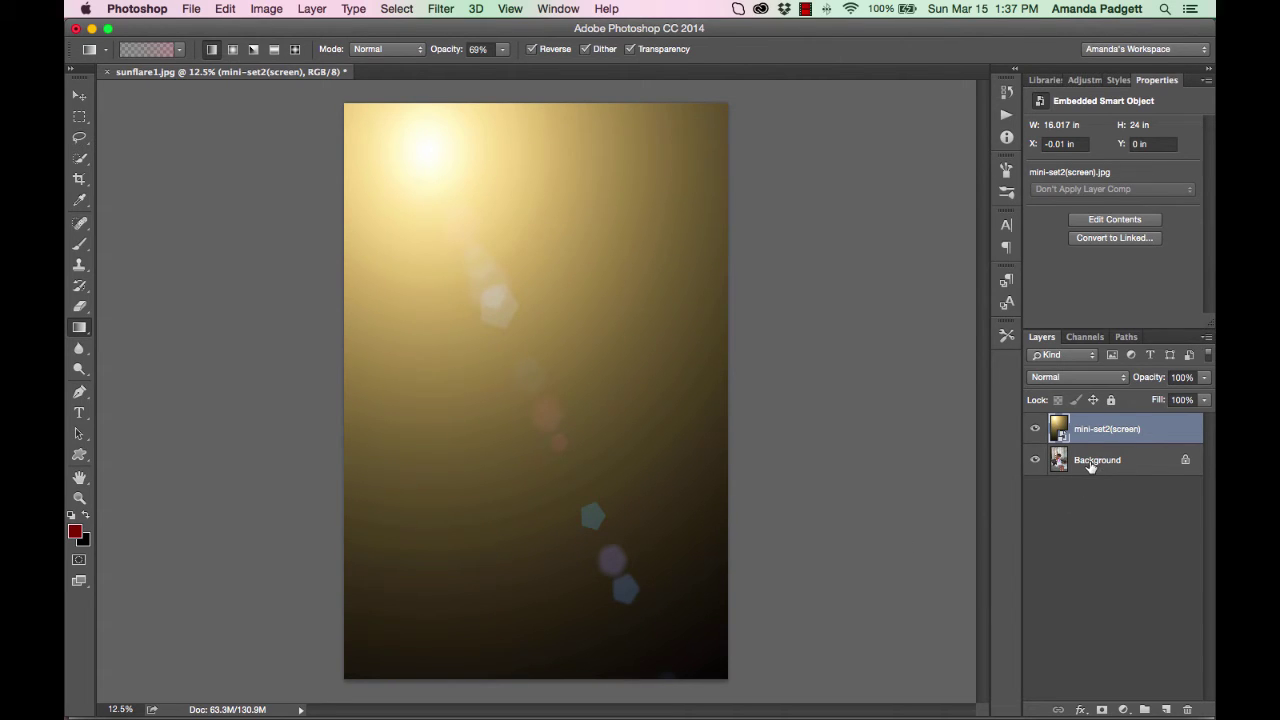
# Compare the photo with and without the flare layer, and set the layer's blending mode to Screen at 100% opacity
pyautogui.click(1035, 429)
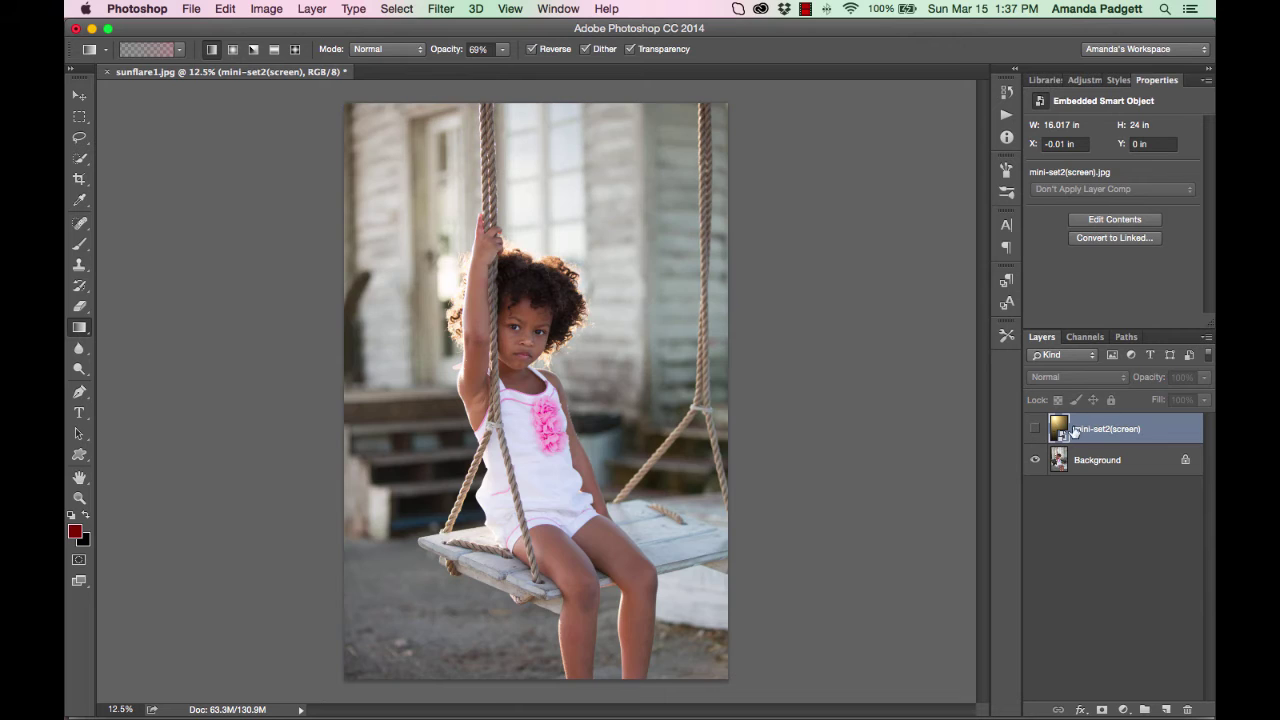
pyautogui.click(1035, 429)
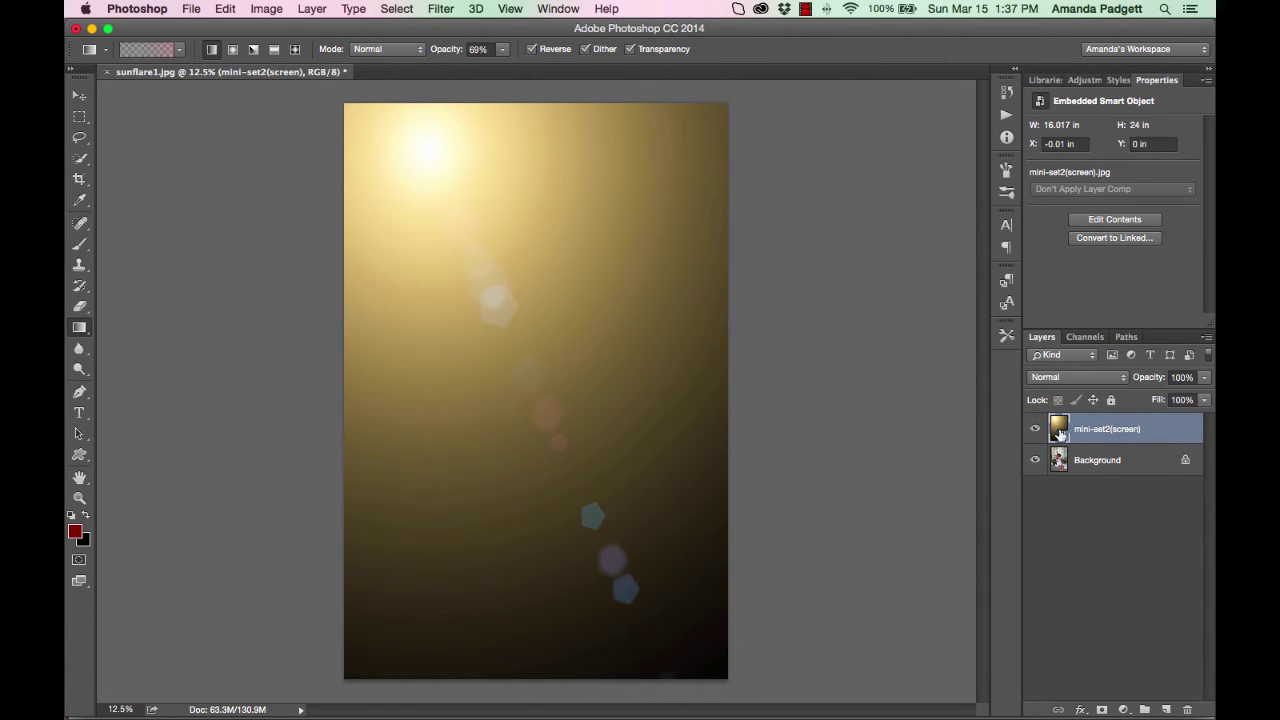
pyautogui.click(1063, 385)
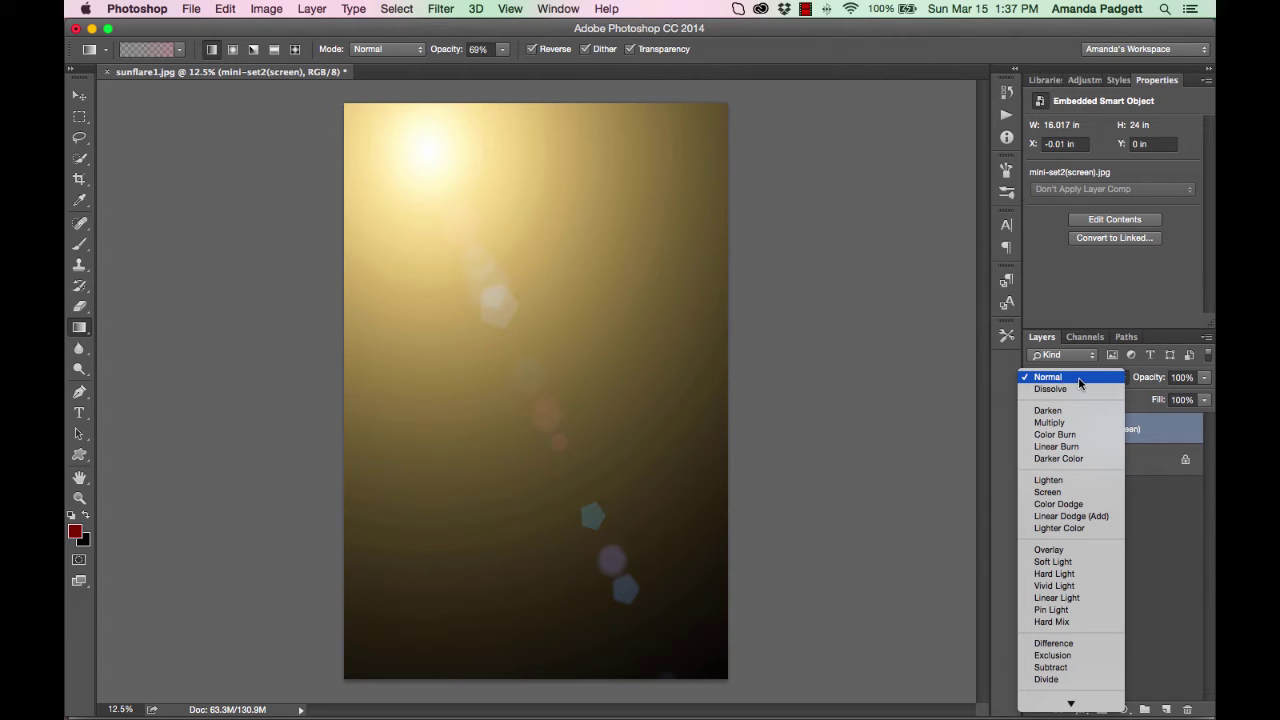
pyautogui.click(1075, 493)
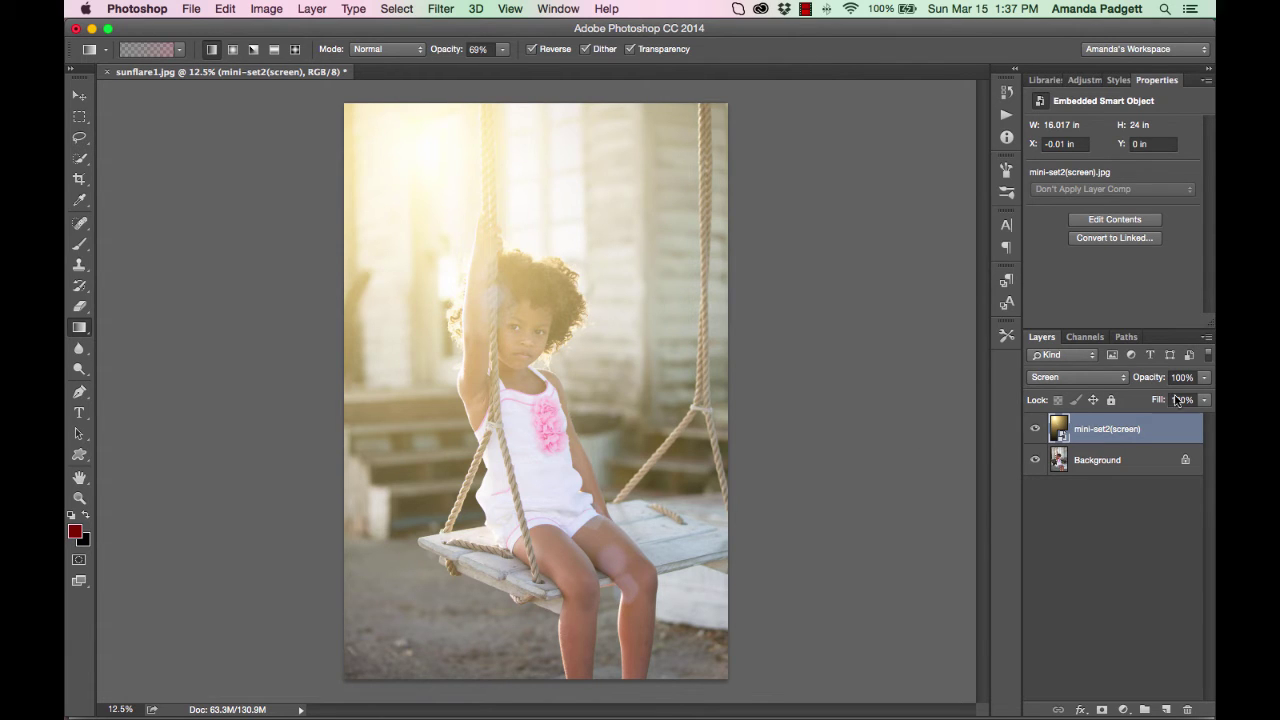
pyautogui.click(1203, 377)
pyautogui.moveTo(1204, 400)
pyautogui.mouseDown()
pyautogui.moveTo(1181, 401)
pyautogui.moveTo(1212, 400)
pyautogui.mouseUp()
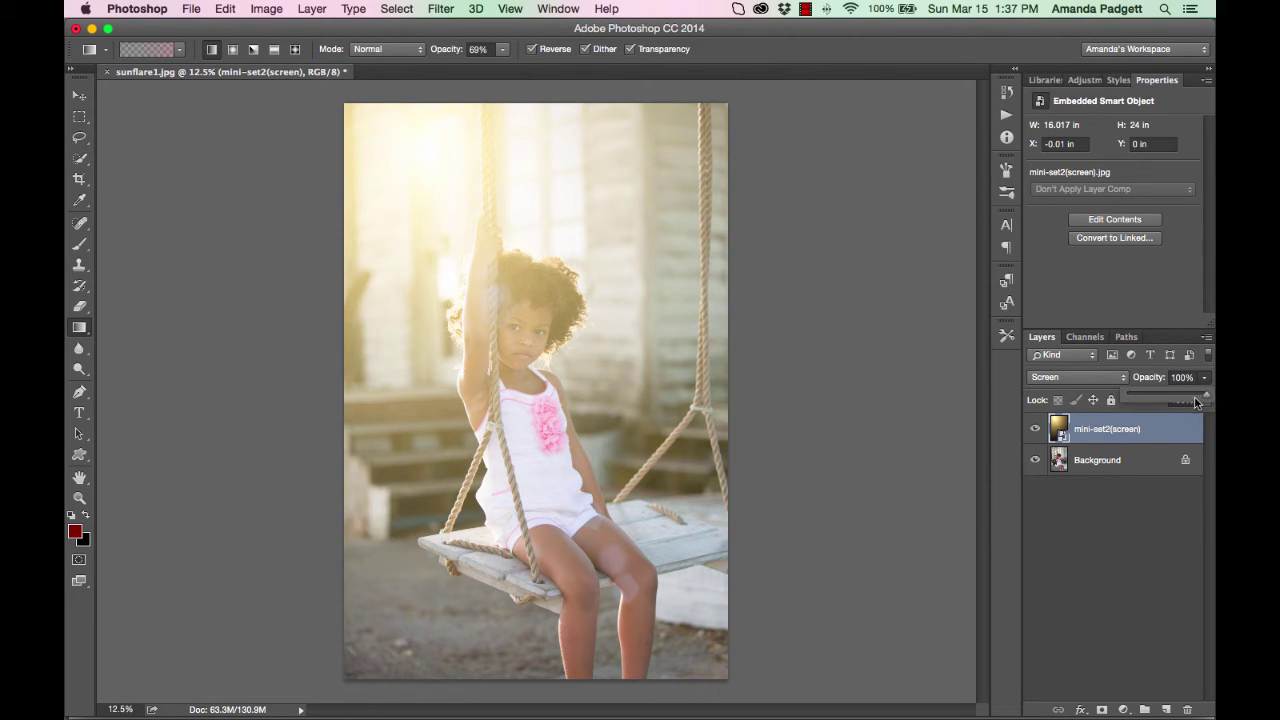
pyautogui.click(1116, 431)
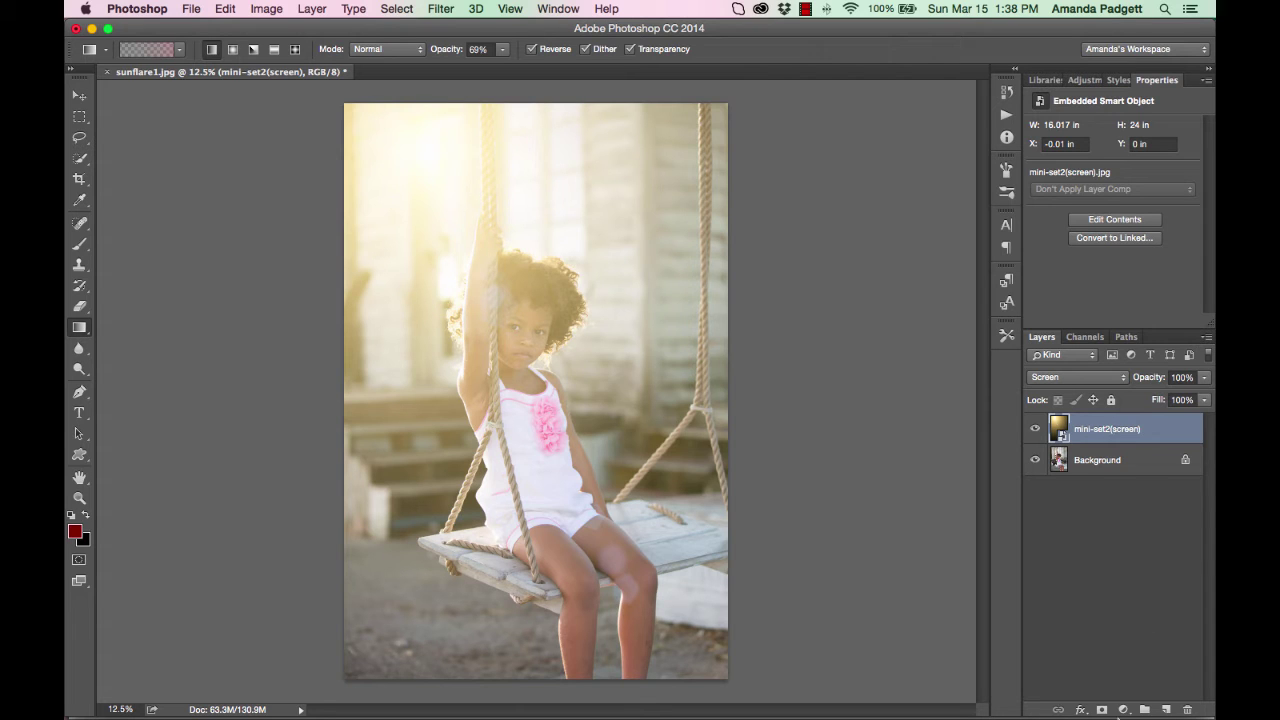
# Add a layer mask to the flare layer and set the Gradient tool to 100% opacity with Reverse off
pyautogui.click(1104, 708)
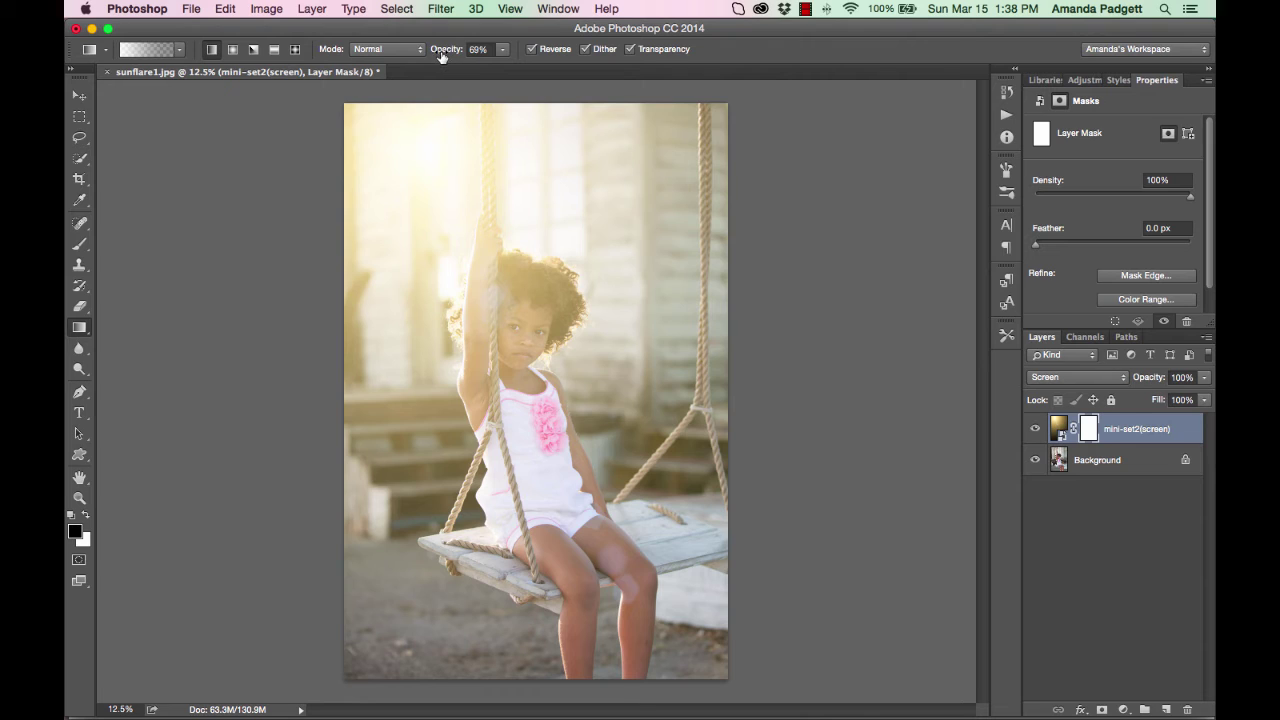
pyautogui.moveTo(444, 55); pyautogui.dragTo(530, 57)
pyautogui.click(530, 50)
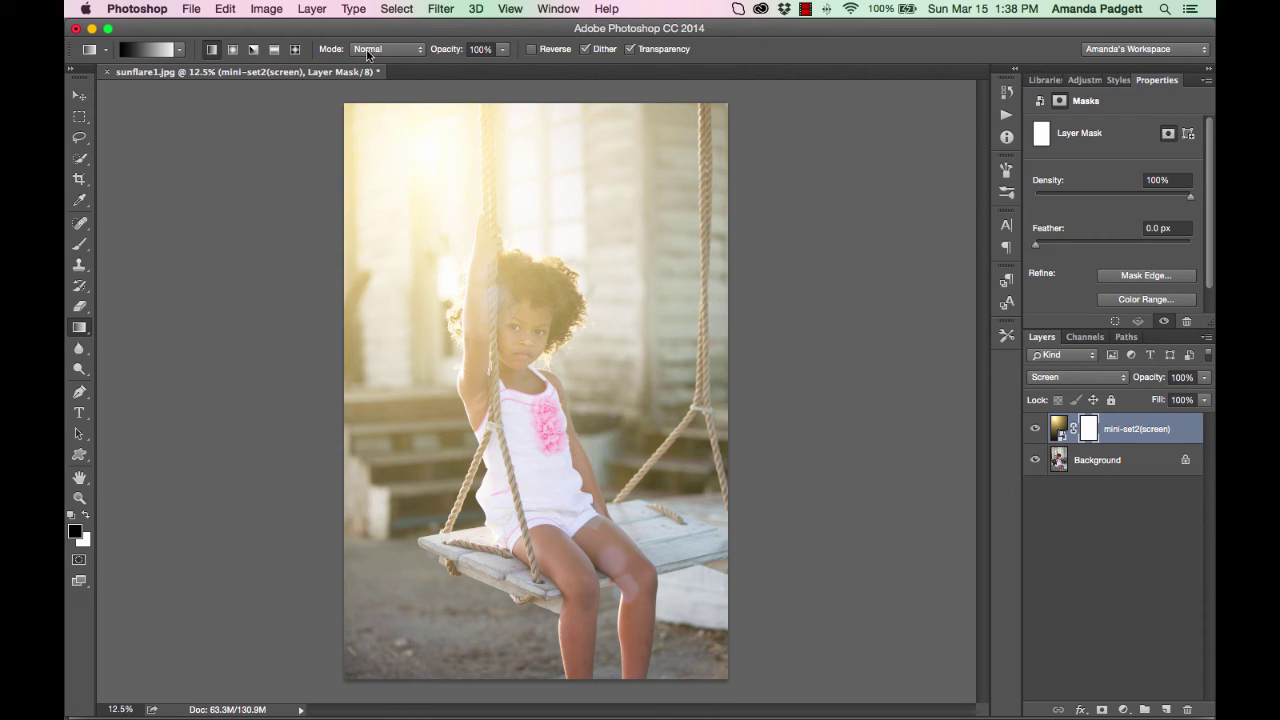
# Draw two 53% opacity gradients on the flare mask from the photo's lower-right corner, one up to the sun and one shorter
pyautogui.click(503, 49)
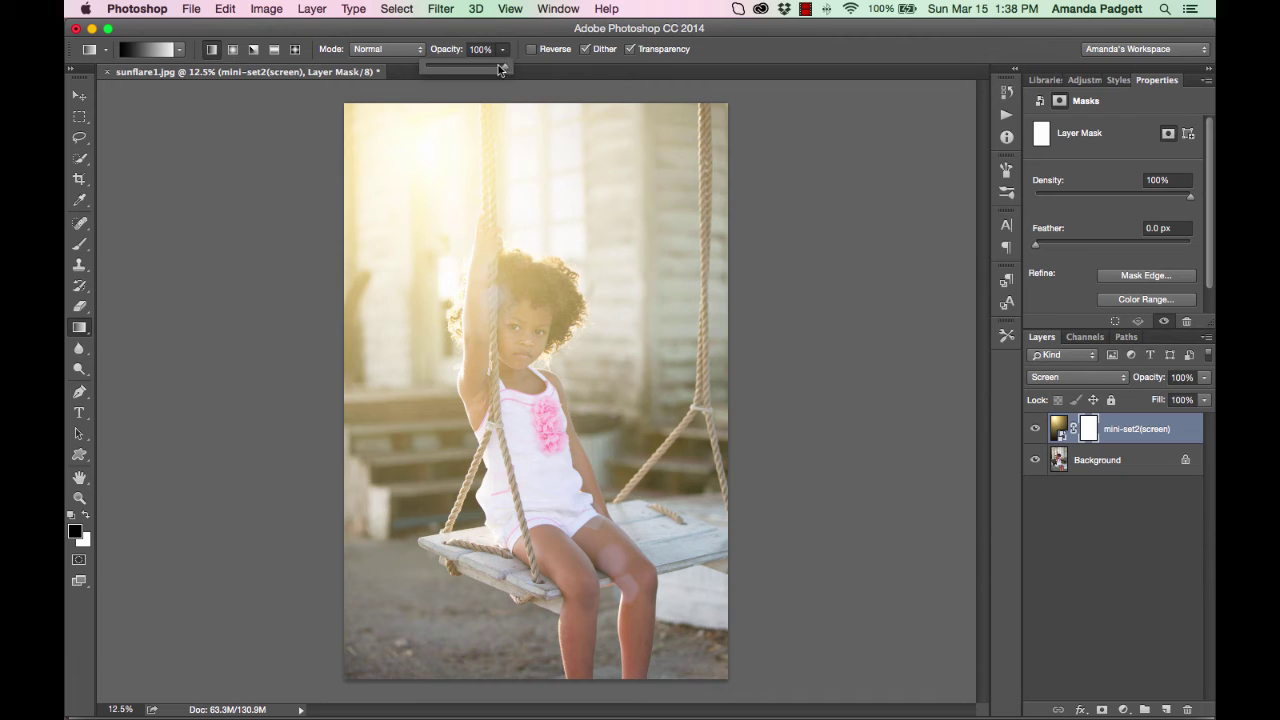
pyautogui.moveTo(501, 69); pyautogui.dragTo(468, 69)
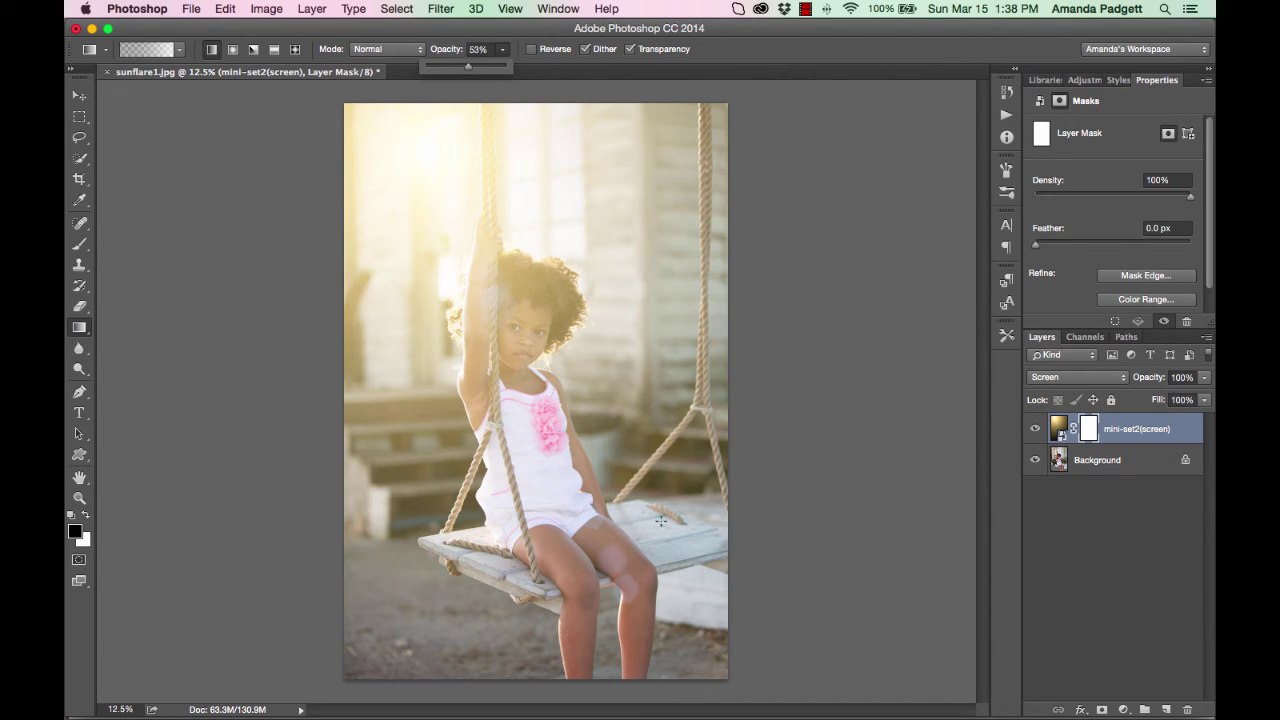
pyautogui.moveTo(721, 680); pyautogui.dragTo(437, 136)
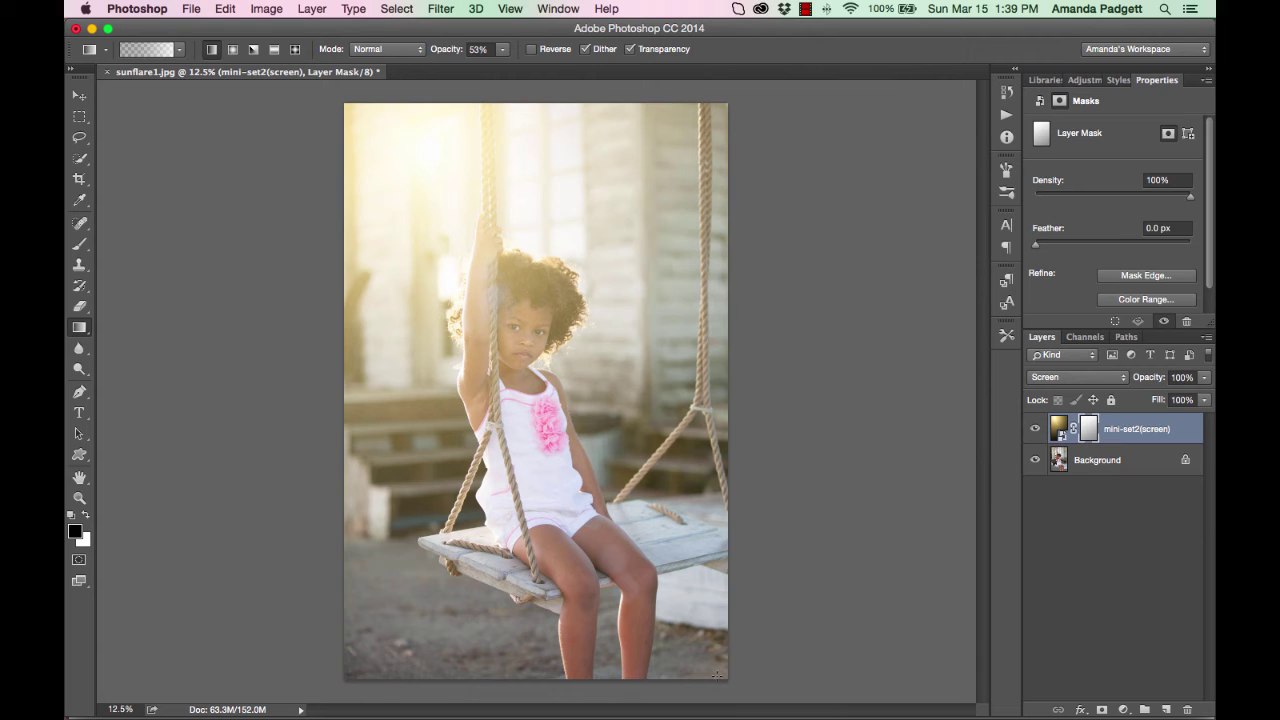
pyautogui.moveTo(720, 676); pyautogui.dragTo(600, 507)
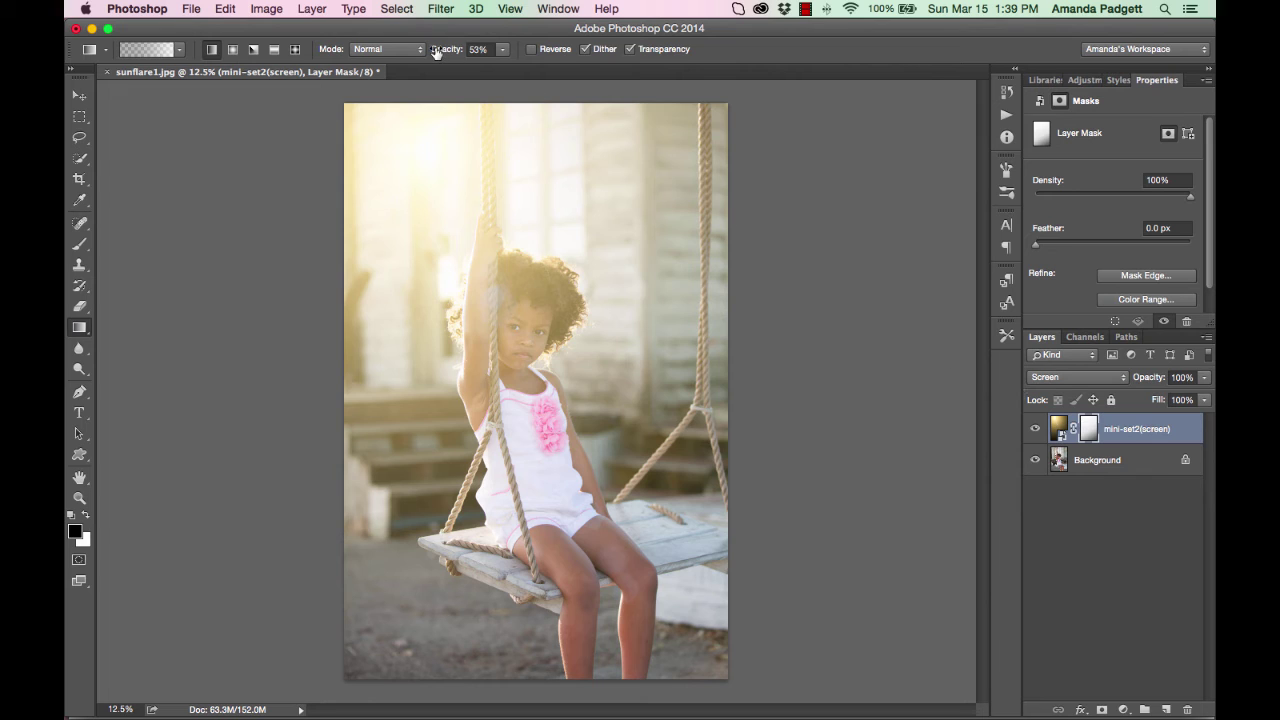
# Try diagonal gradients on the flare mask from the girl's feet toward the sun, one at 100% and one at 59% opacity
pyautogui.moveTo(436, 52); pyautogui.dragTo(507, 58)
pyautogui.moveTo(665, 675); pyautogui.dragTo(385, 111)
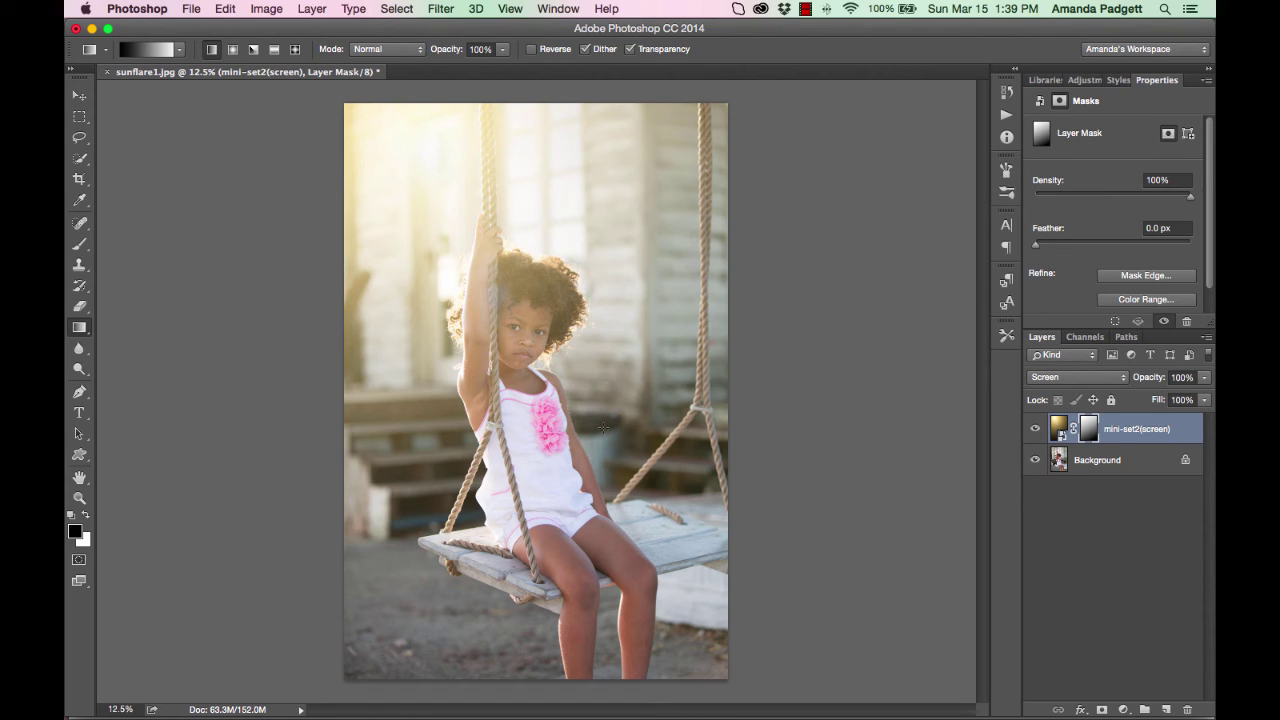
pyautogui.click(502, 49)
pyautogui.moveTo(504, 66); pyautogui.dragTo(474, 72)
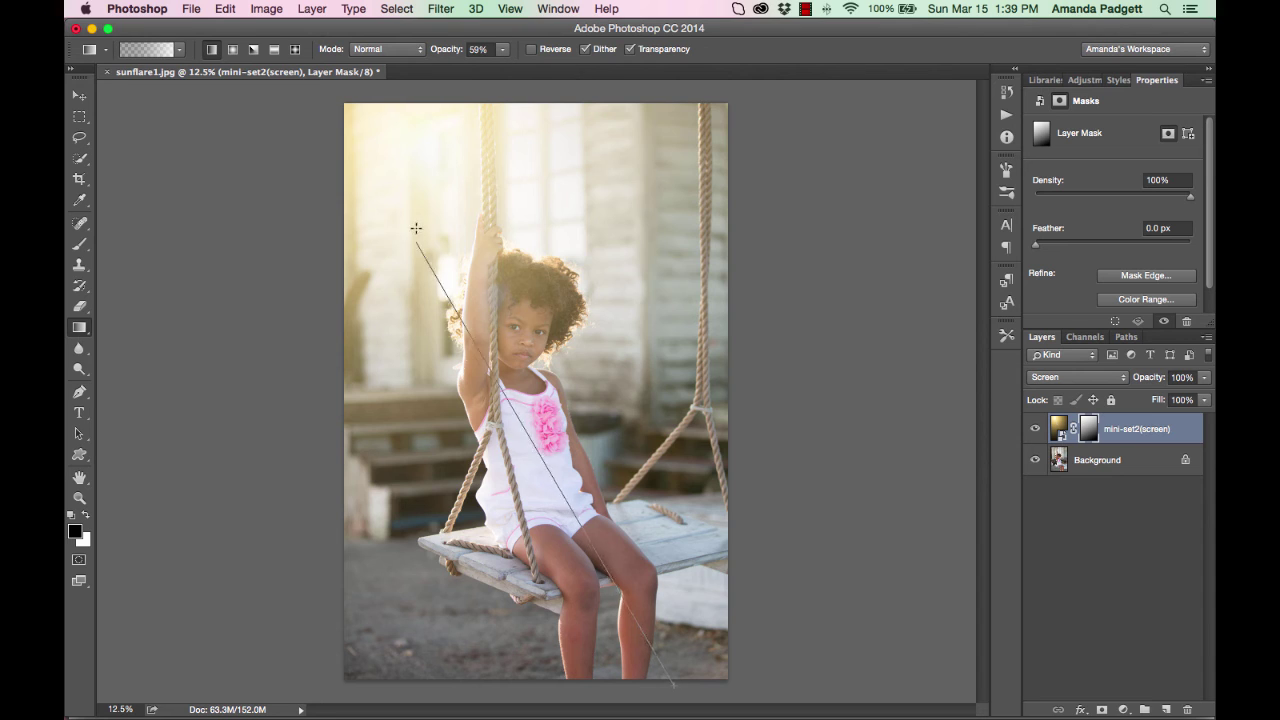
pyautogui.moveTo(496, 332); pyautogui.dragTo(414, 140)
# Redraw the flare mask's gradient at 100% opacity, running diagonally from the lower right of the photo up toward the sun
pyautogui.moveTo(445, 50); pyautogui.dragTo(482, 50)
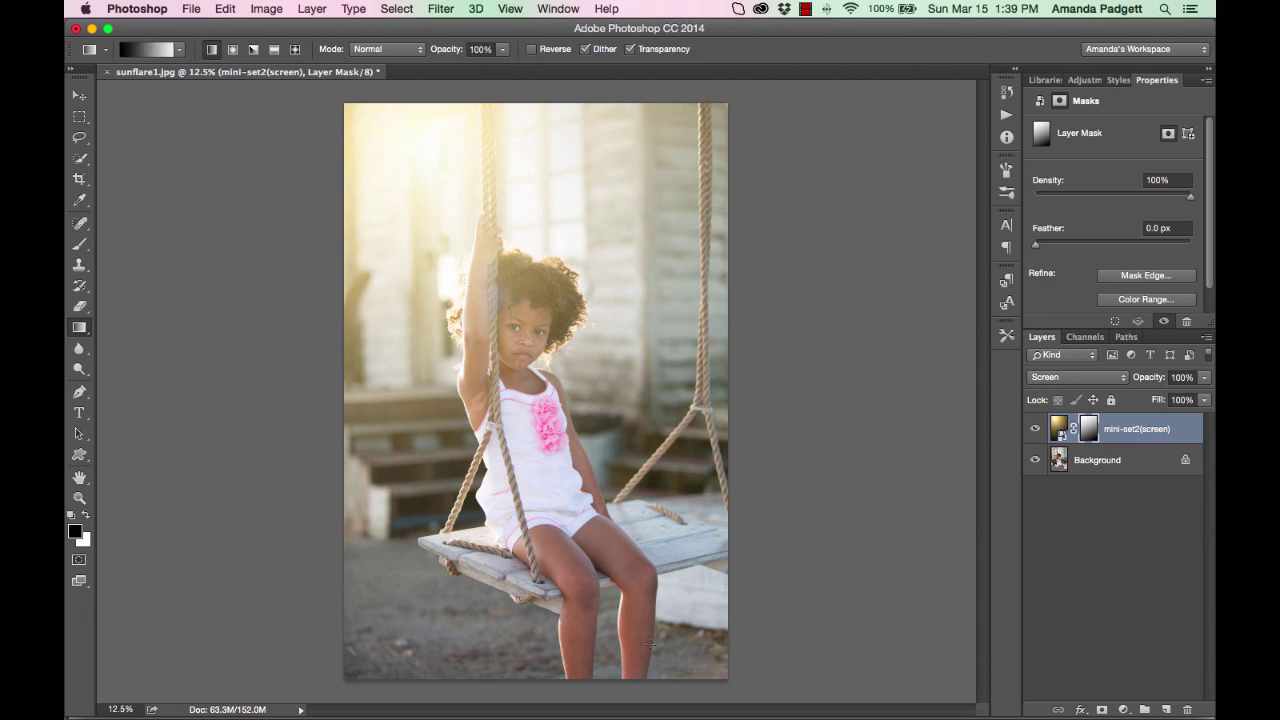
pyautogui.moveTo(564, 489); pyautogui.dragTo(404, 189)
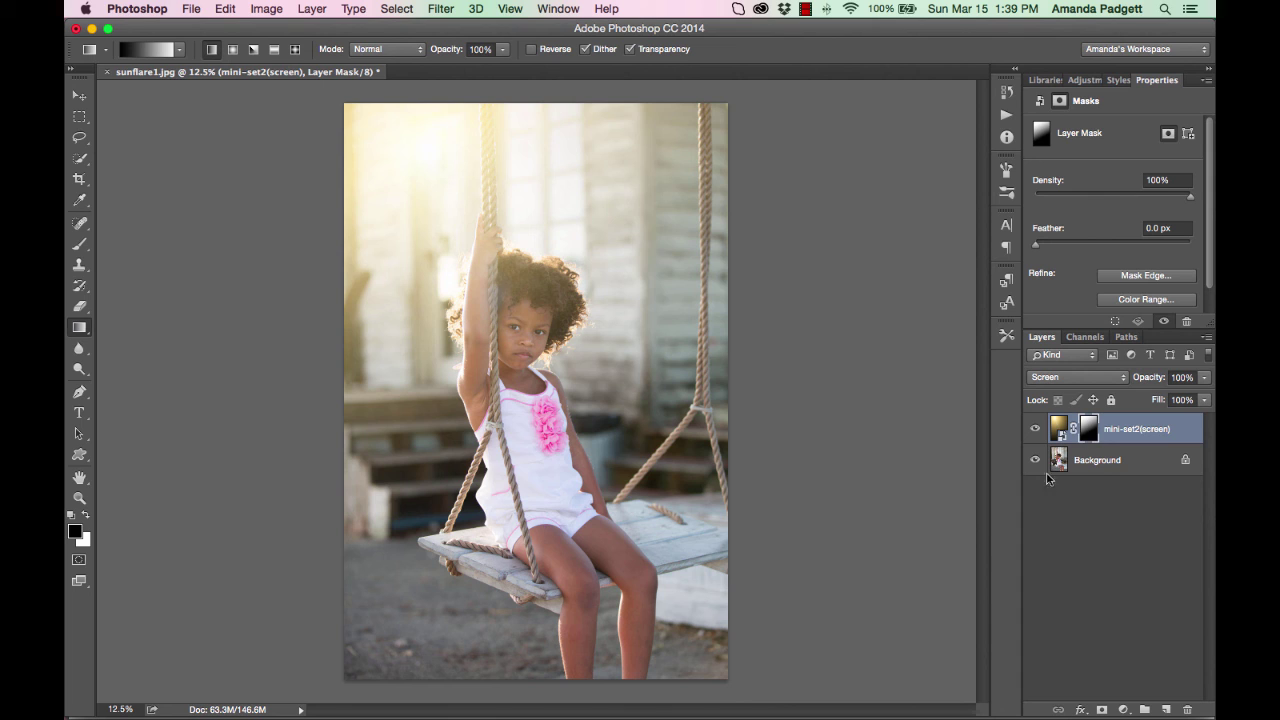
pyautogui.moveTo(490, 318); pyautogui.dragTo(384, 104)
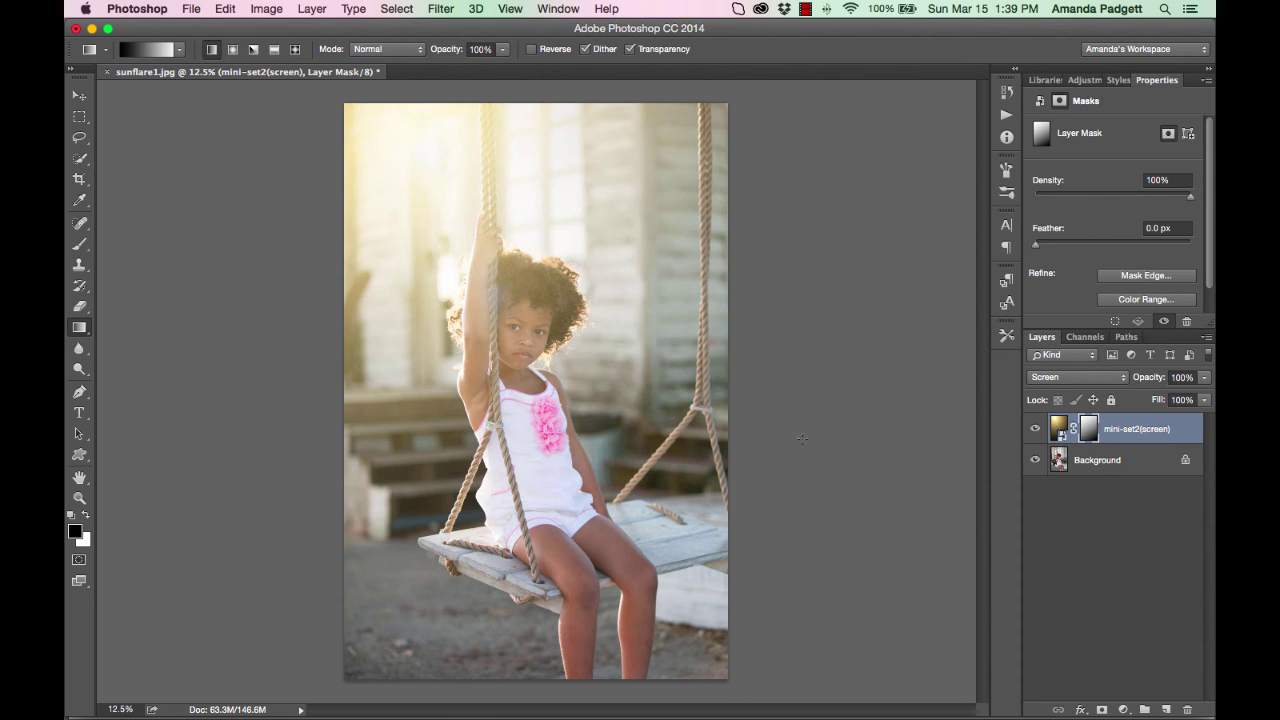
# Compare the photo with the masked flare hidden and shown, and flatten the image into a single layer
pyautogui.click(1035, 429)
pyautogui.click(1035, 429)
pyautogui.click(312, 9)
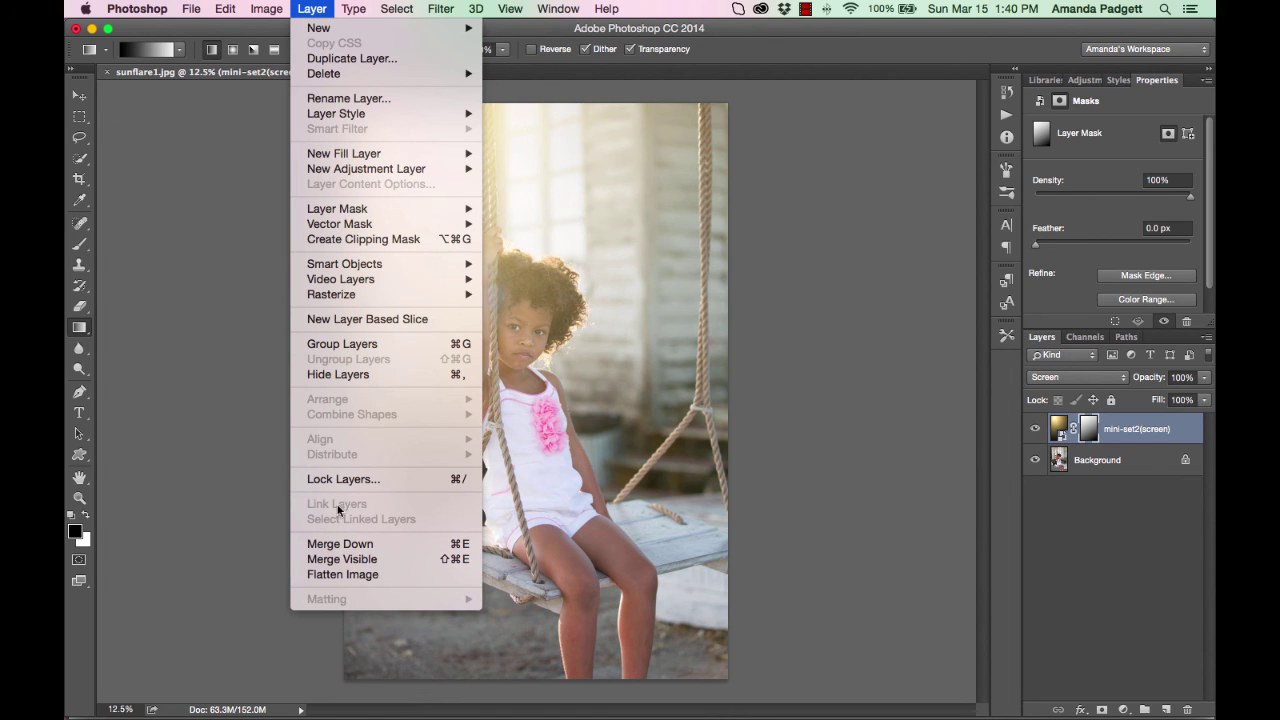
pyautogui.click(342, 574)
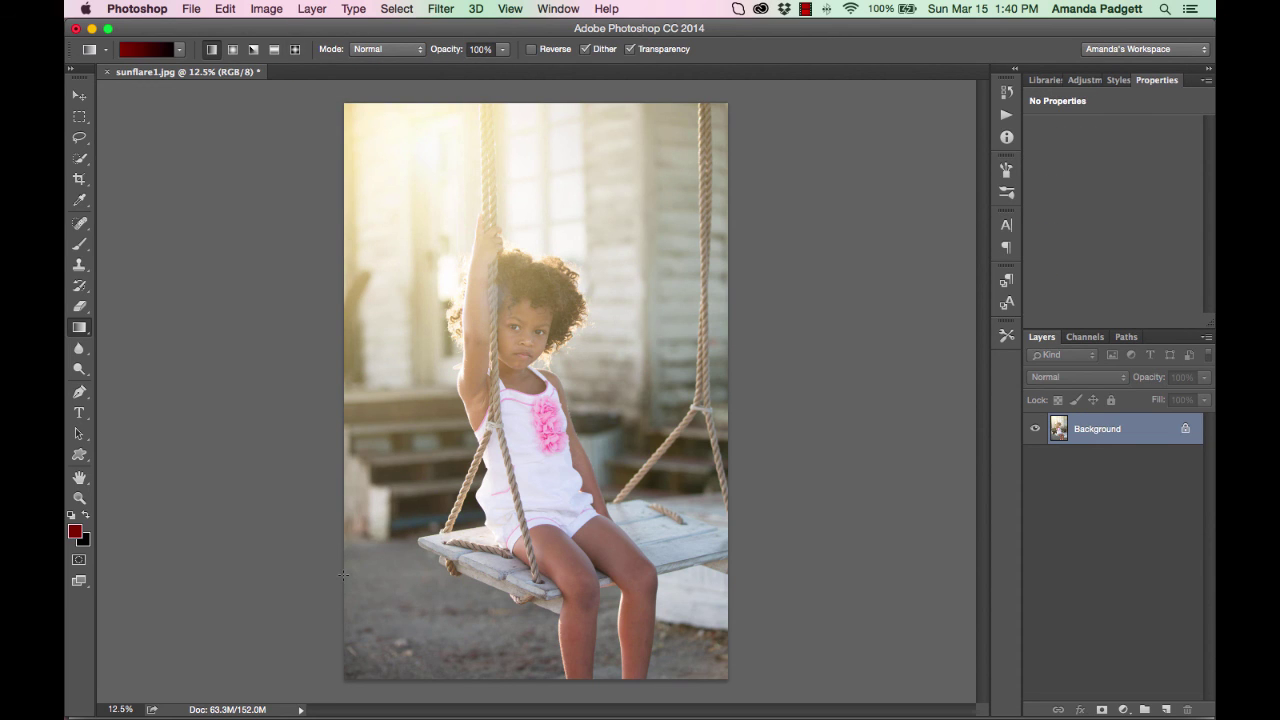